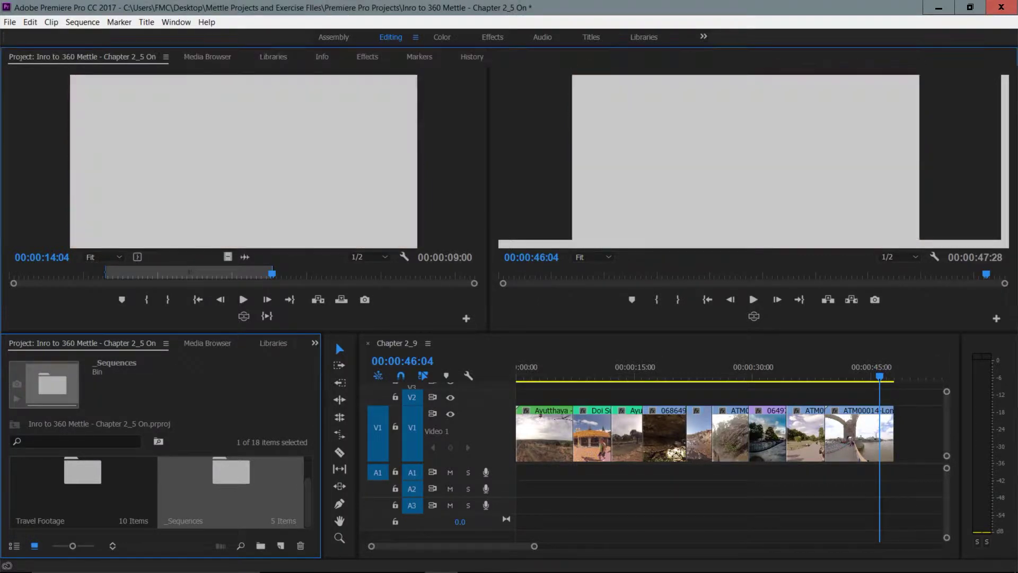
Step: Create a new bin named Audio at the top level of the project
key("grave")
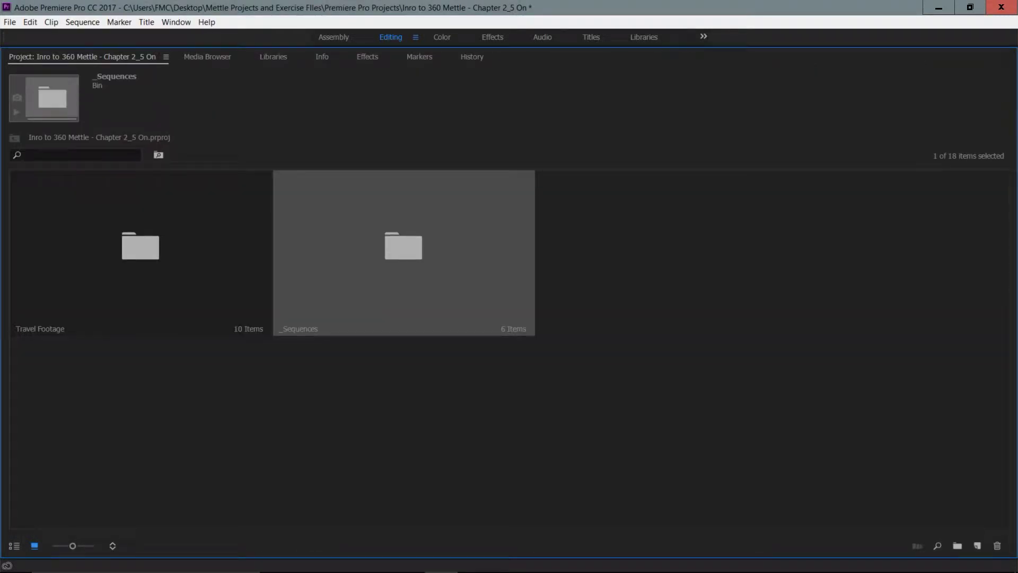
key("ctrl+shift+a")
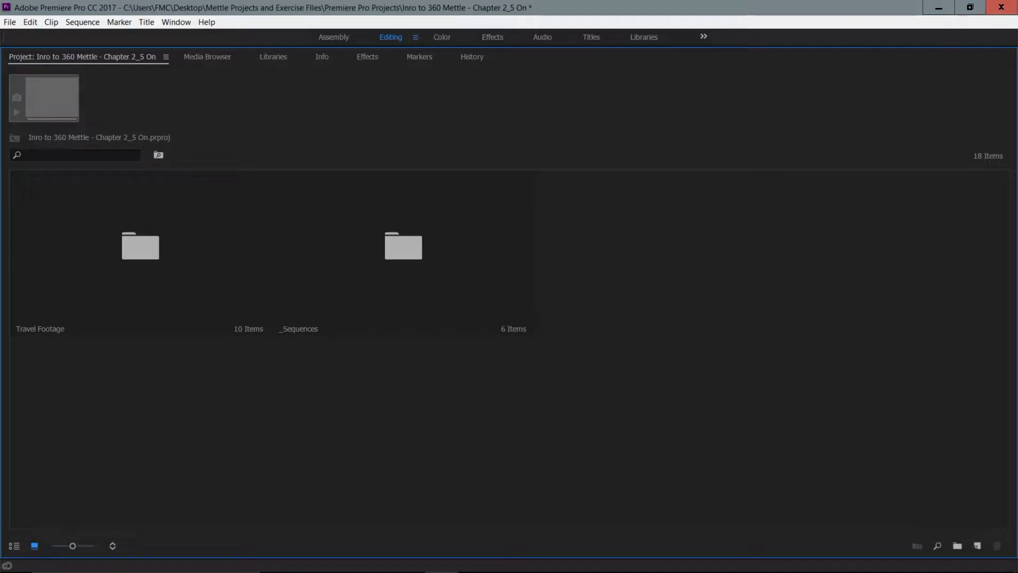
left_click(957, 545)
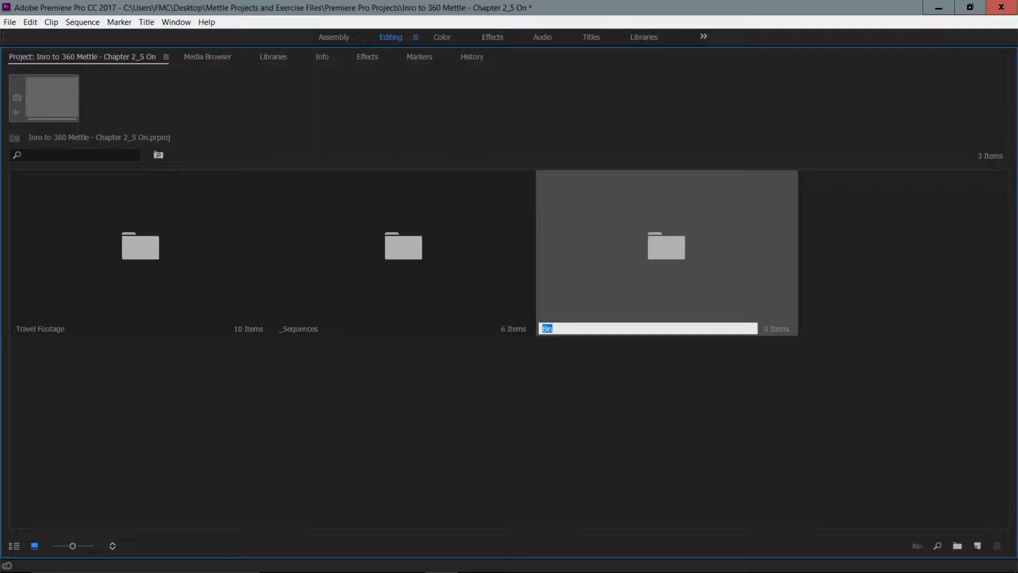
type("Audio")
key("Return")
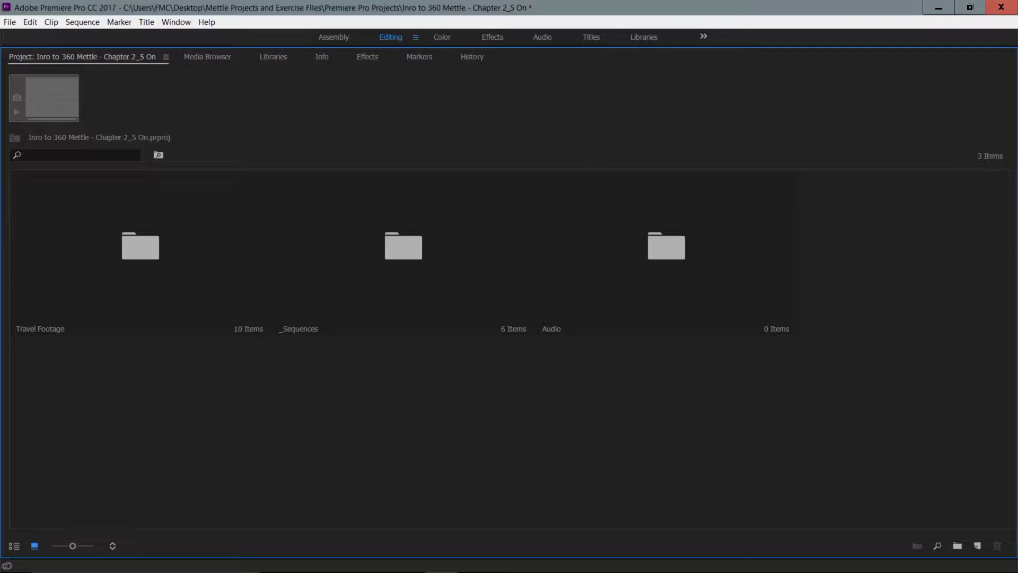
Step: Import 263_full_embark_0160 from the Audio Track folder of Mettle Projects and Exercise Files into the Audio bin
double_click(666, 246)
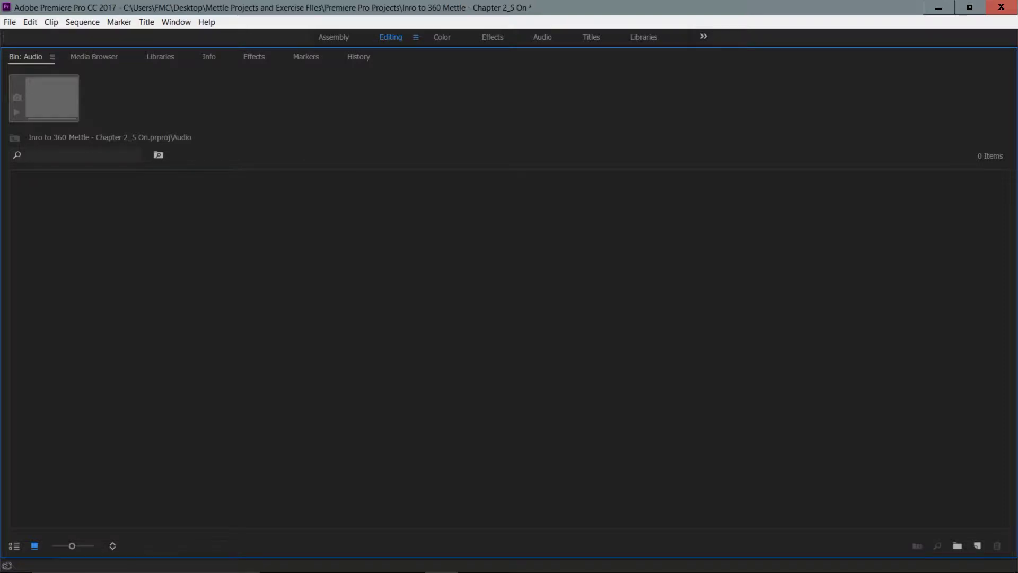
key("ctrl+i")
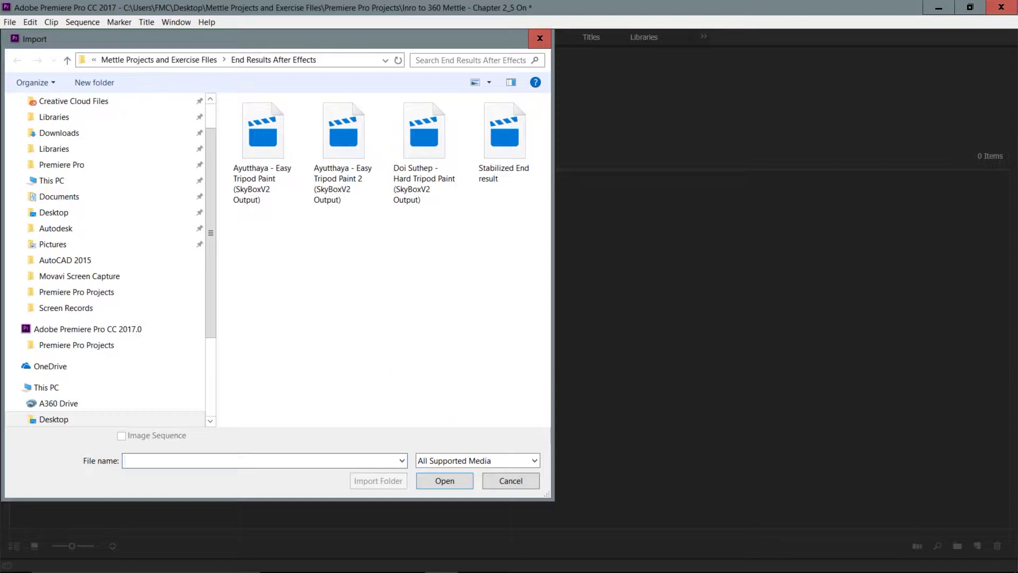
left_click(53, 213)
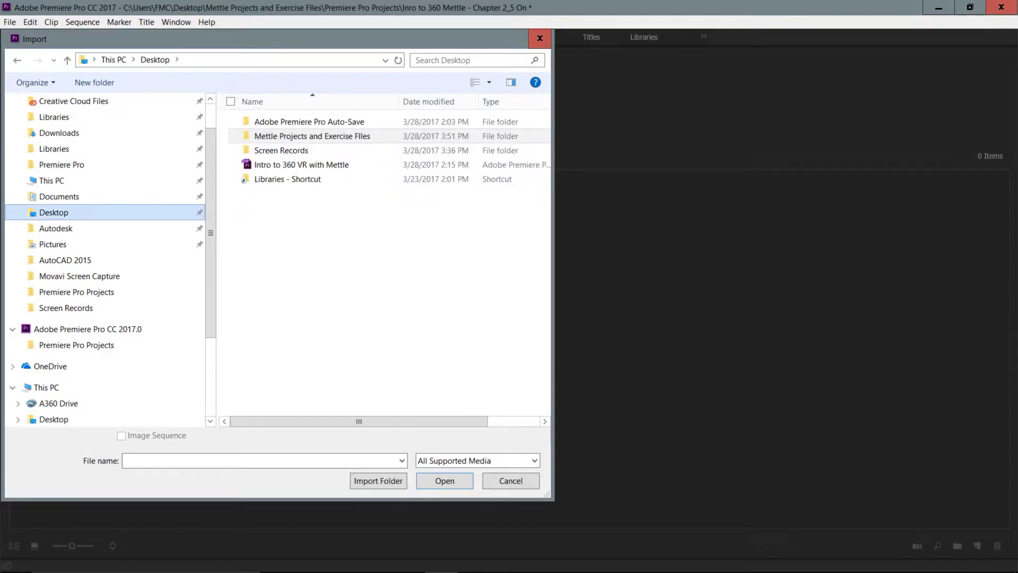
left_click(312, 136)
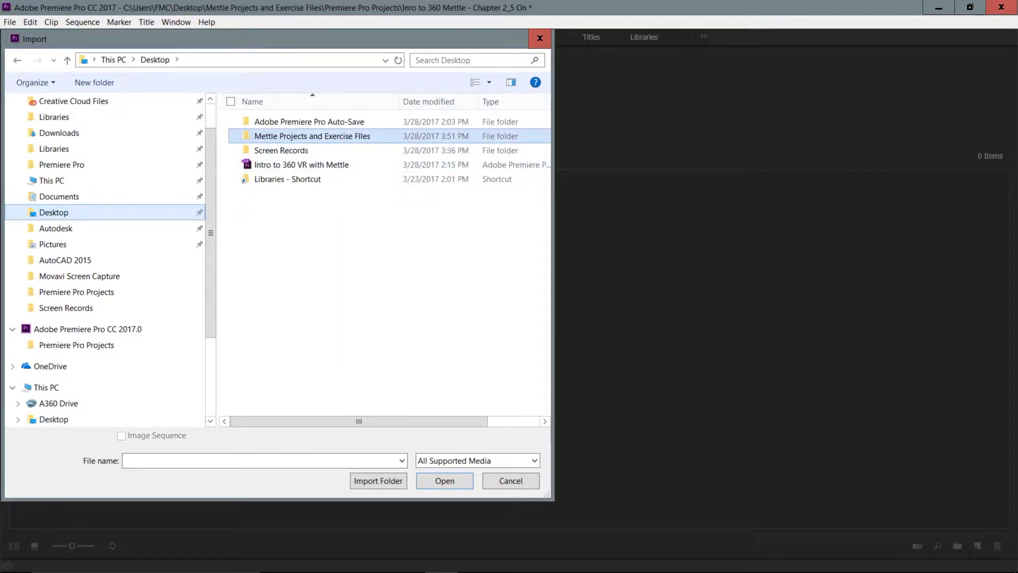
double_click(311, 136)
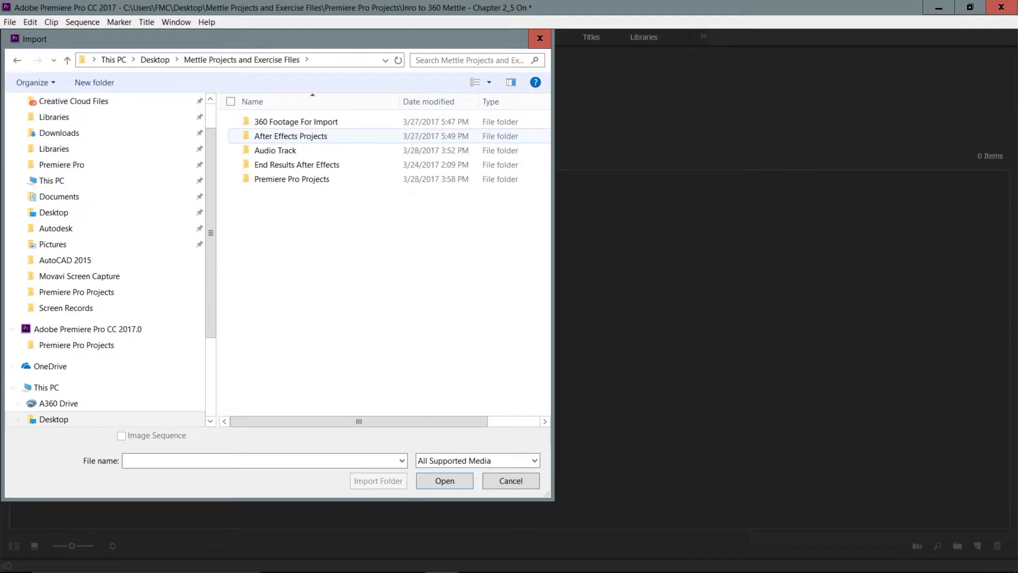
double_click(275, 150)
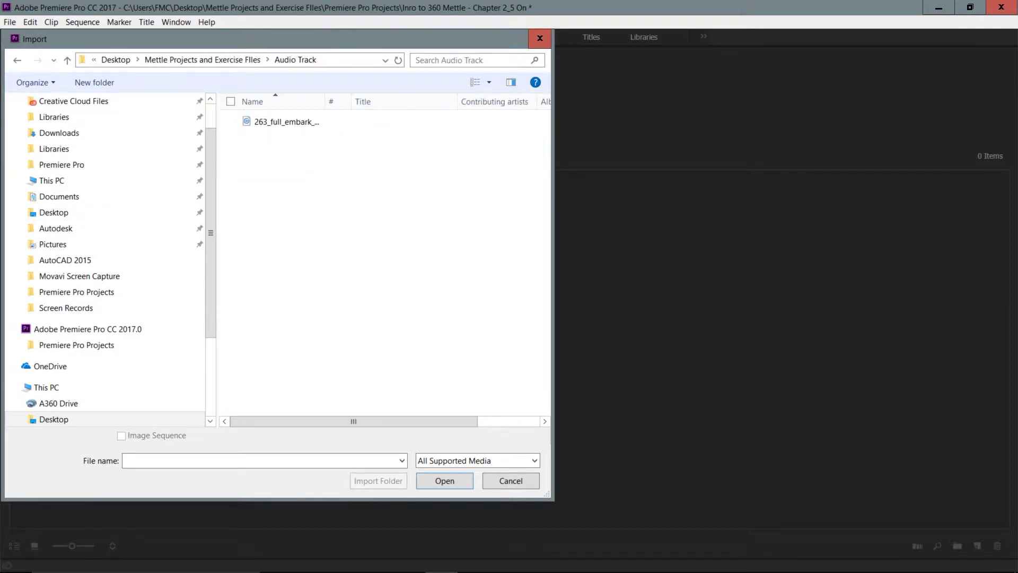
left_click_drag(274, 166, 245, 120)
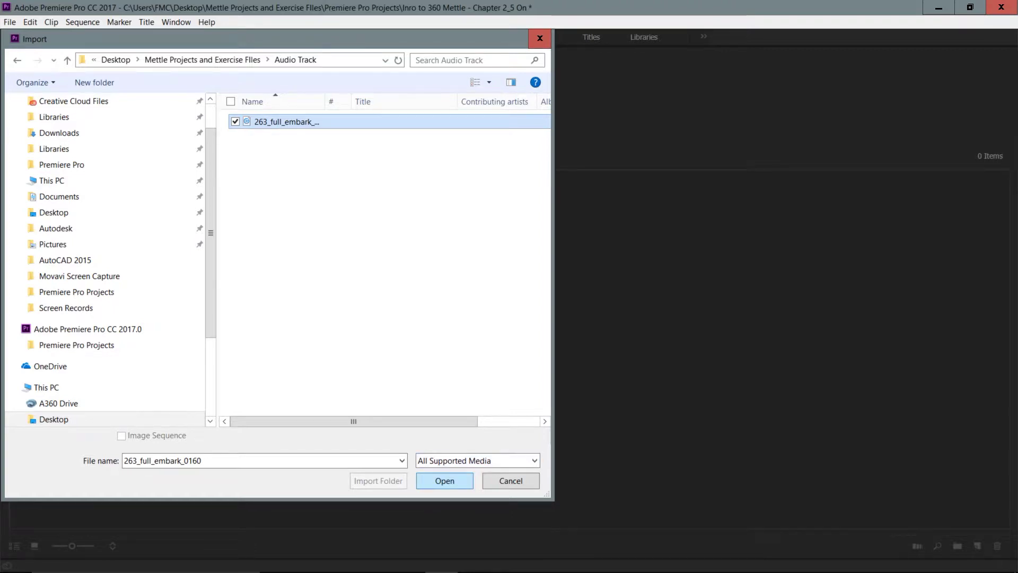
left_click(444, 480)
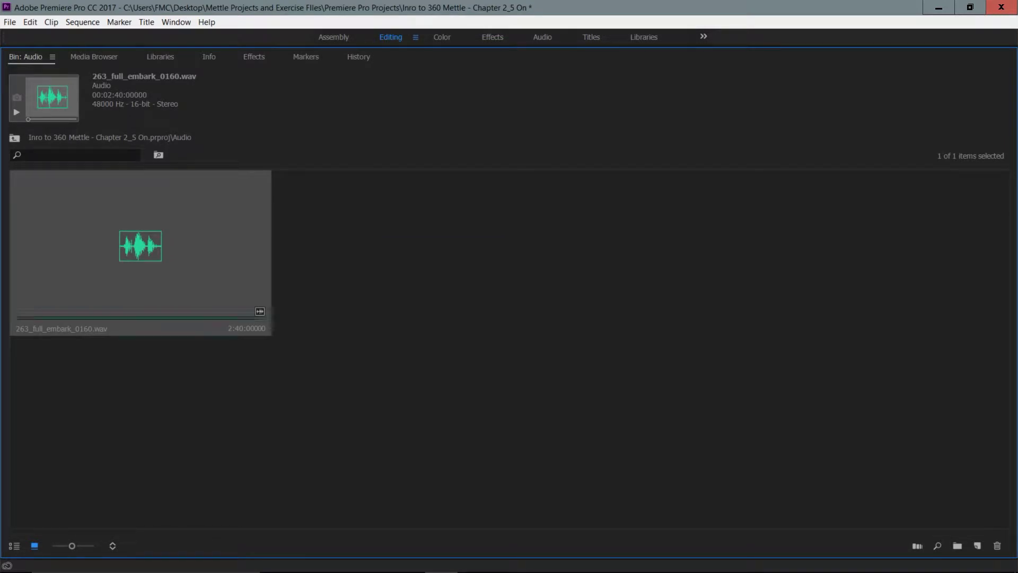
Step: Load the imported music track into the source monitor and listen to its opening
key("grave")
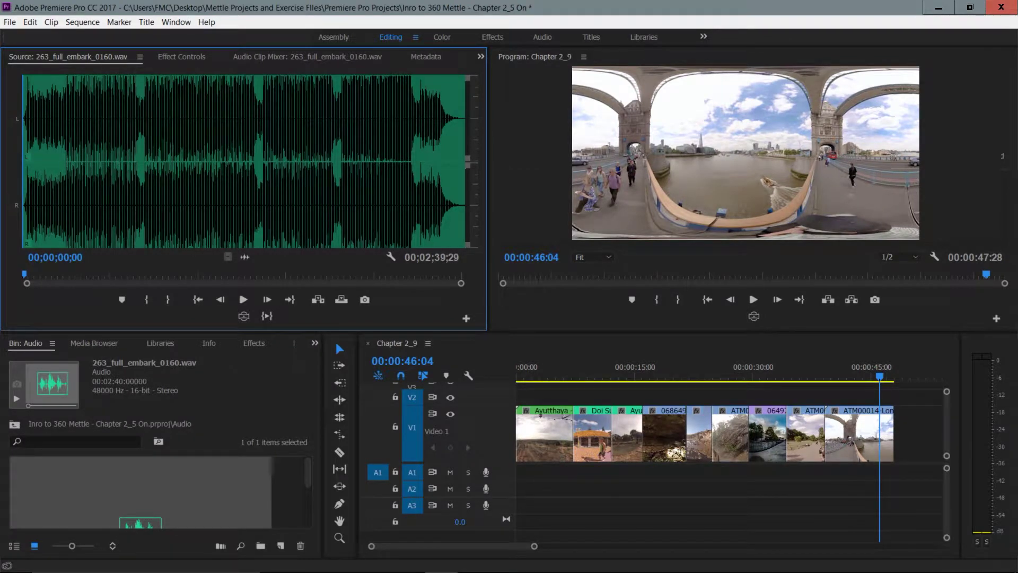
key("space")
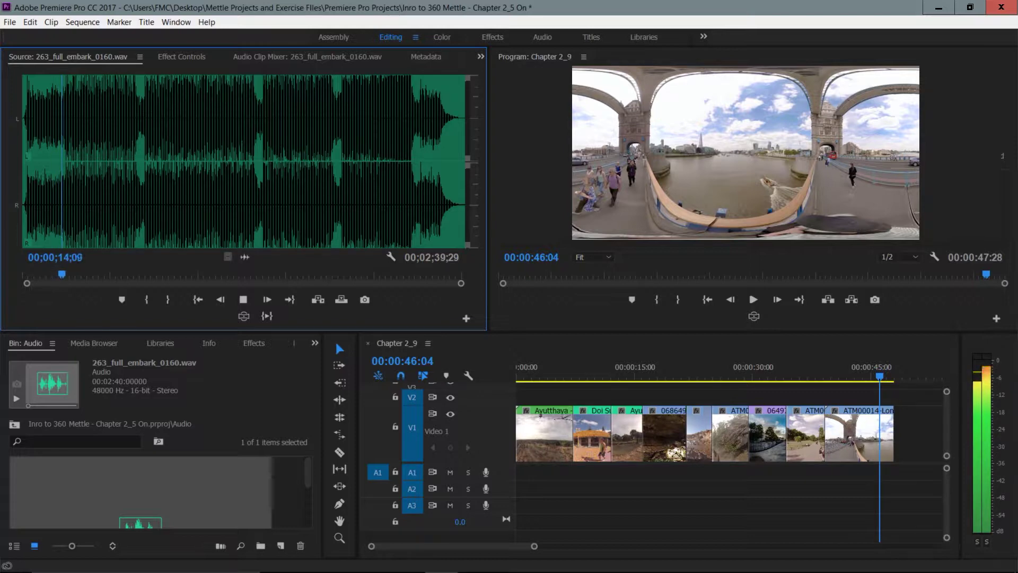
key("space")
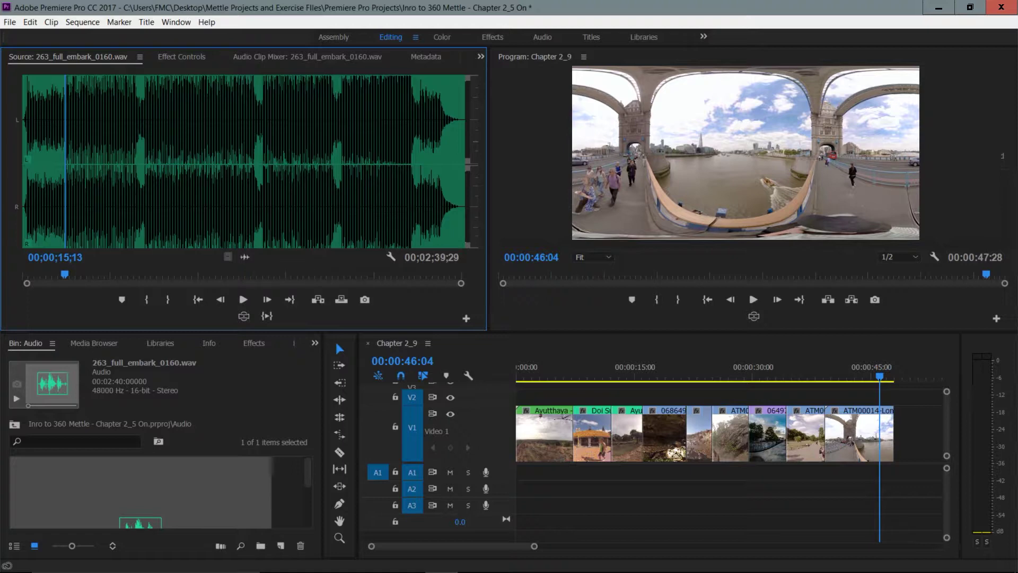
Step: Place the music clip on audio track A1 at the start of the Chapter 2_9 sequence
left_click_drag(244, 257, 517, 472)
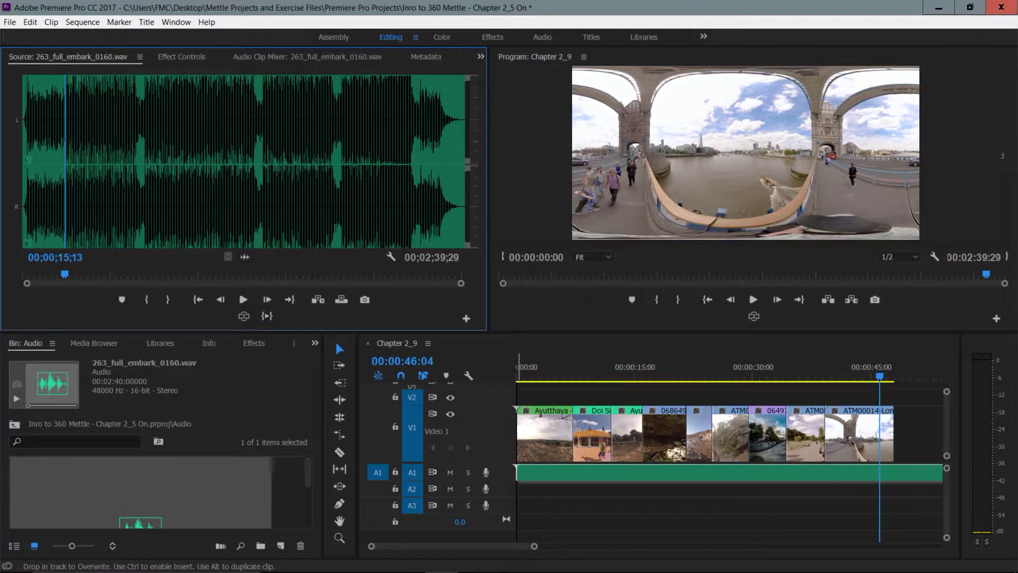
left_click_drag(517, 472, 517, 472)
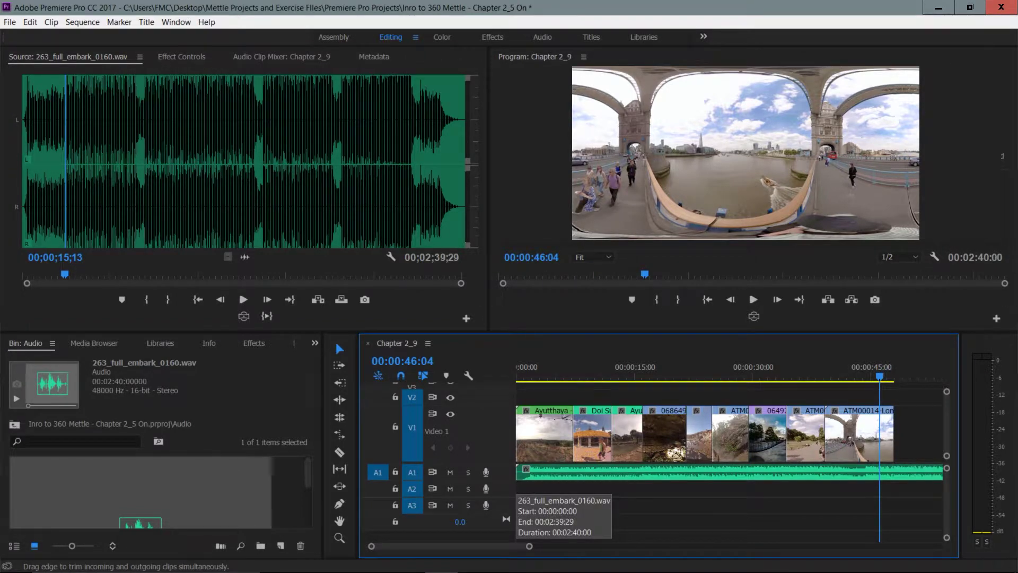
Step: Trim the end of the music clip to the end of the last video clip at 00:00:47:28
key("backslash")
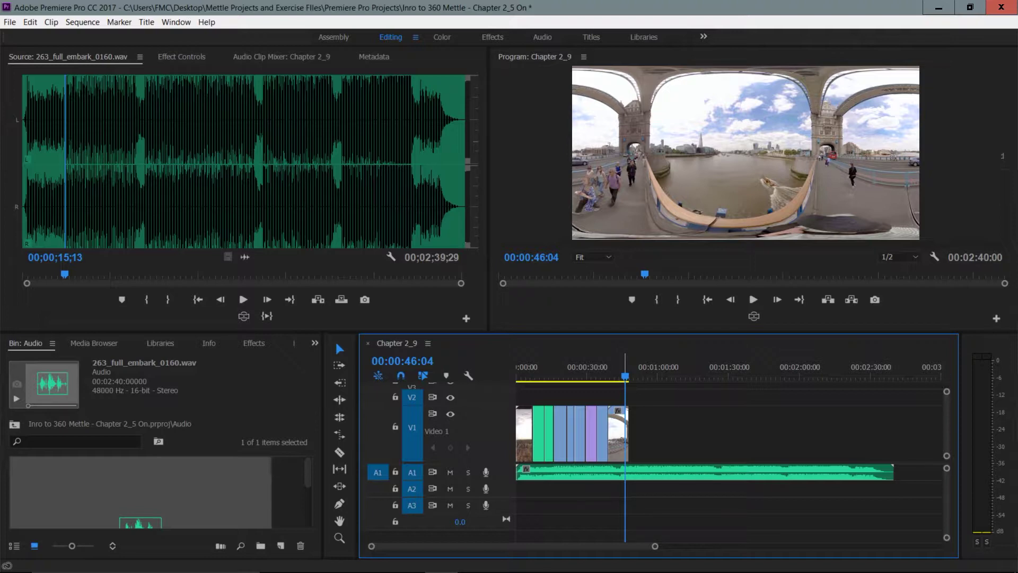
key("Down")
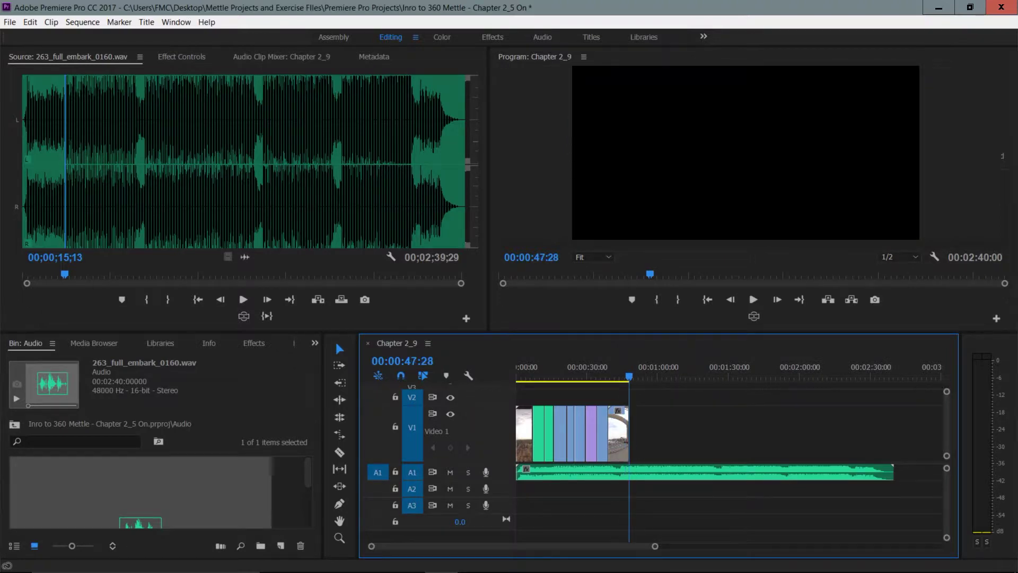
key("space")
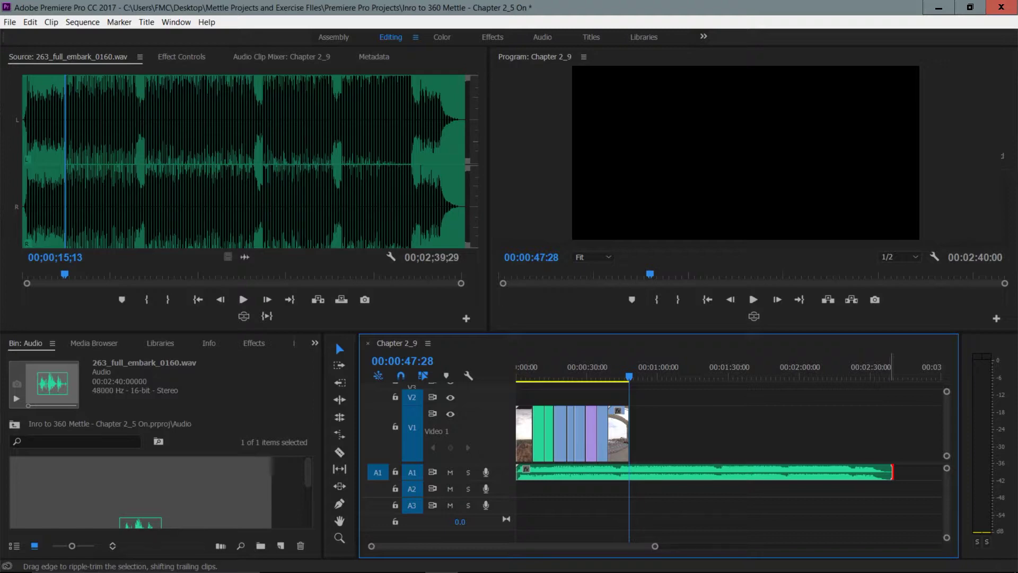
left_click_drag(892, 472, 627, 472)
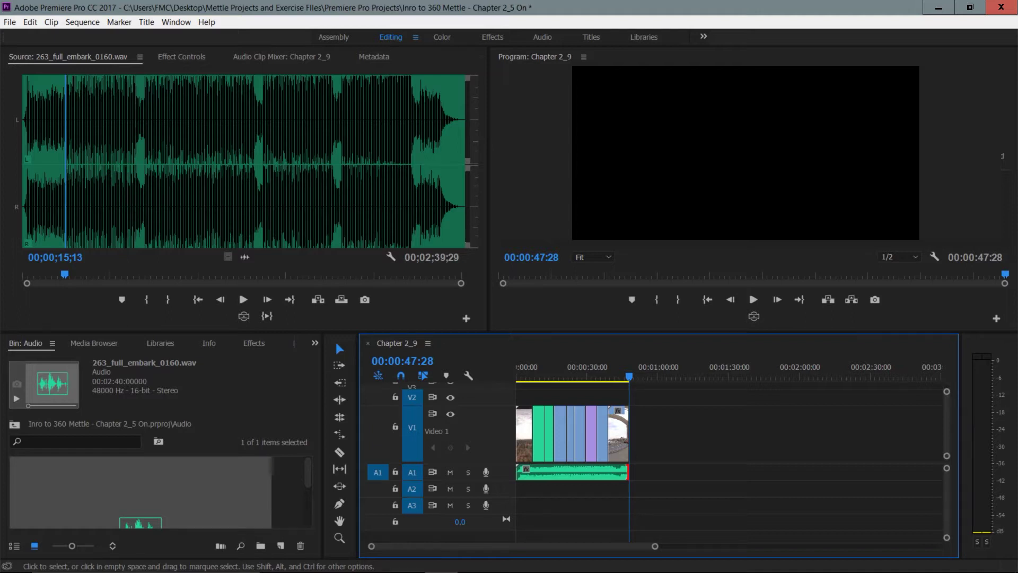
key("backslash")
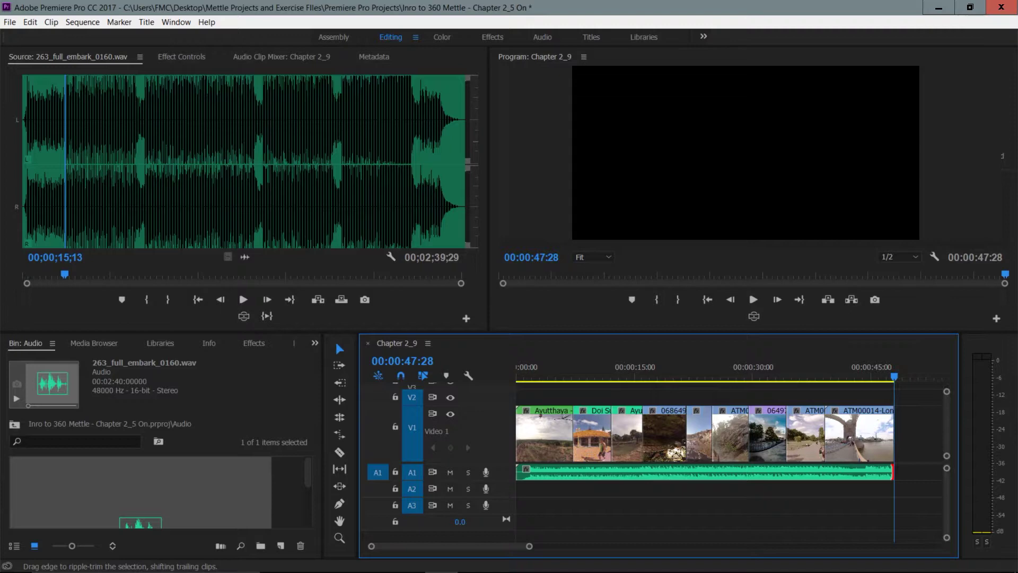
Step: Play the sequence from about 00:00:11:09 to hear the music against the video
key("Home")
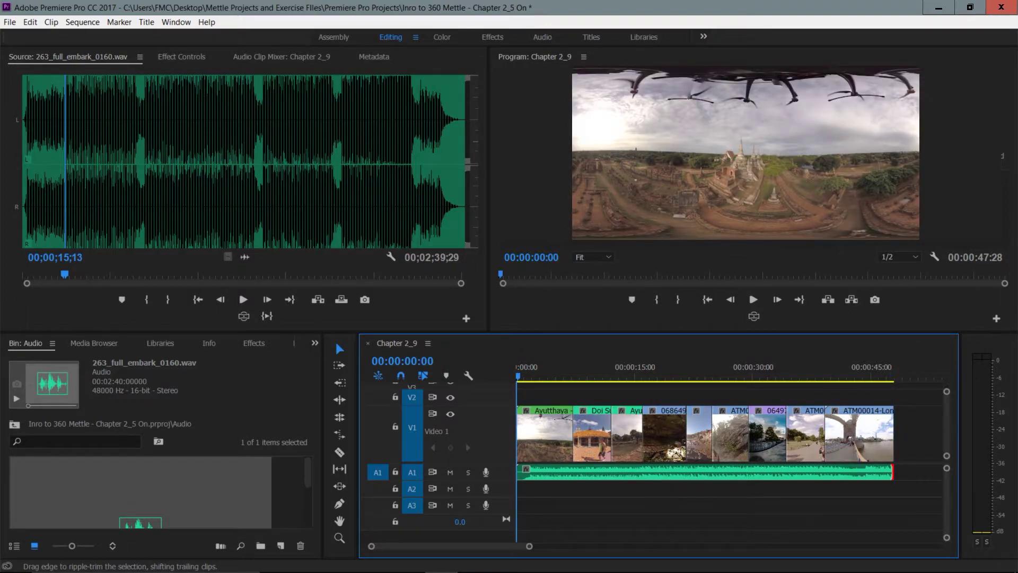
left_click(605, 377)
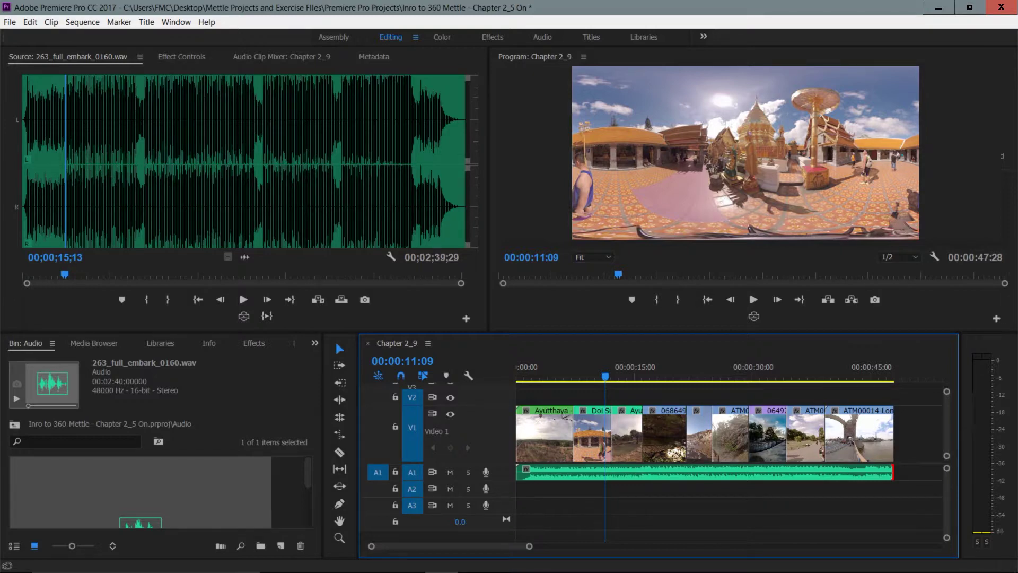
key("space")
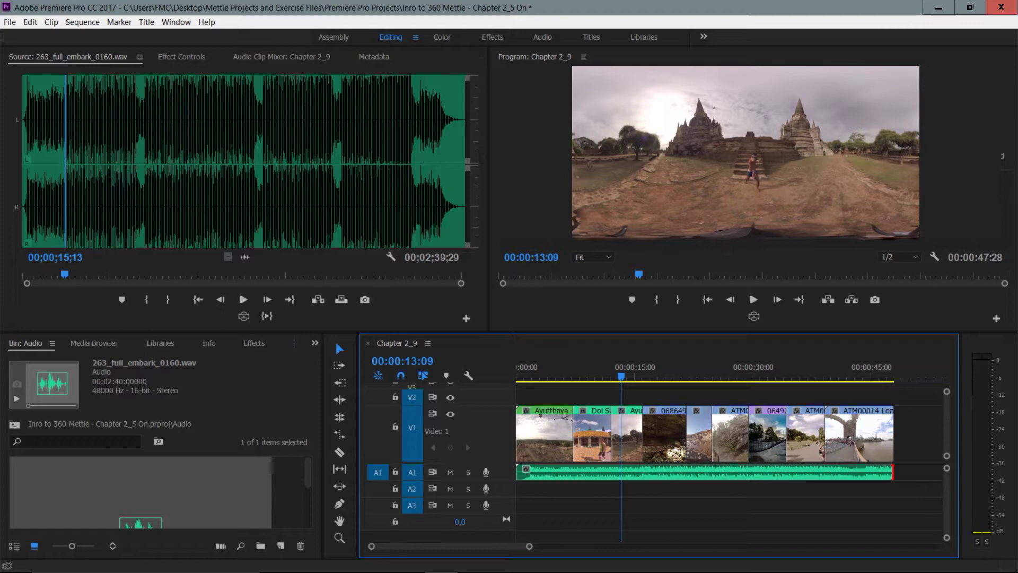
Step: Enlarge the Audio 1 track and lower the music clip's volume to about -7 dB
left_click(988, 451)
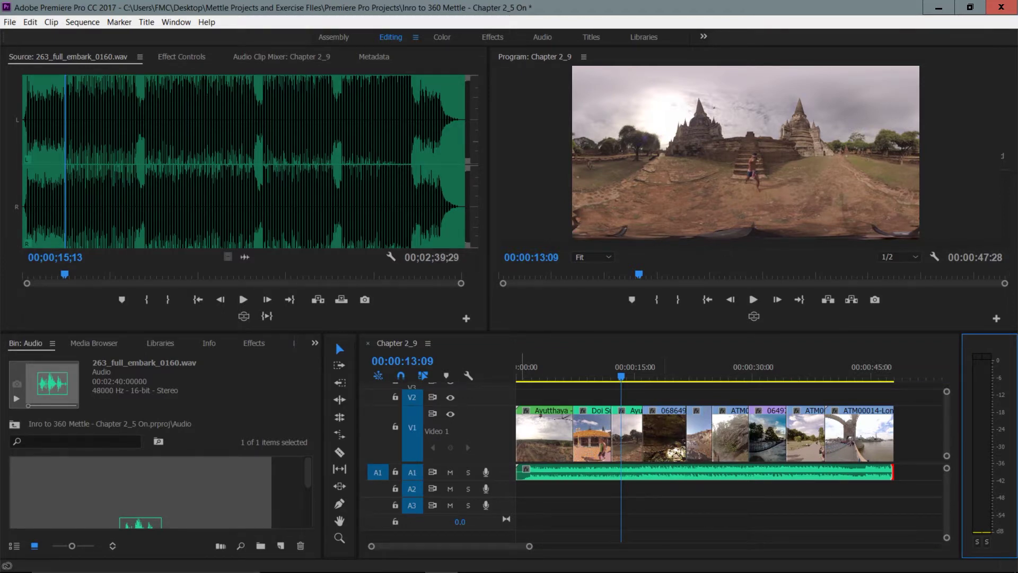
left_click_drag(456, 481, 456, 507)
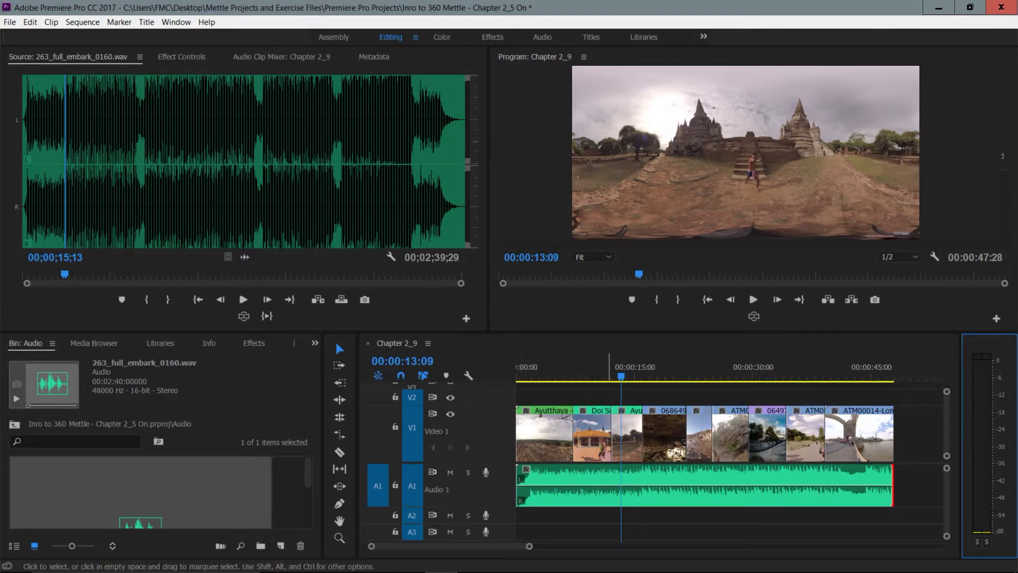
left_click_drag(603, 483, 603, 498)
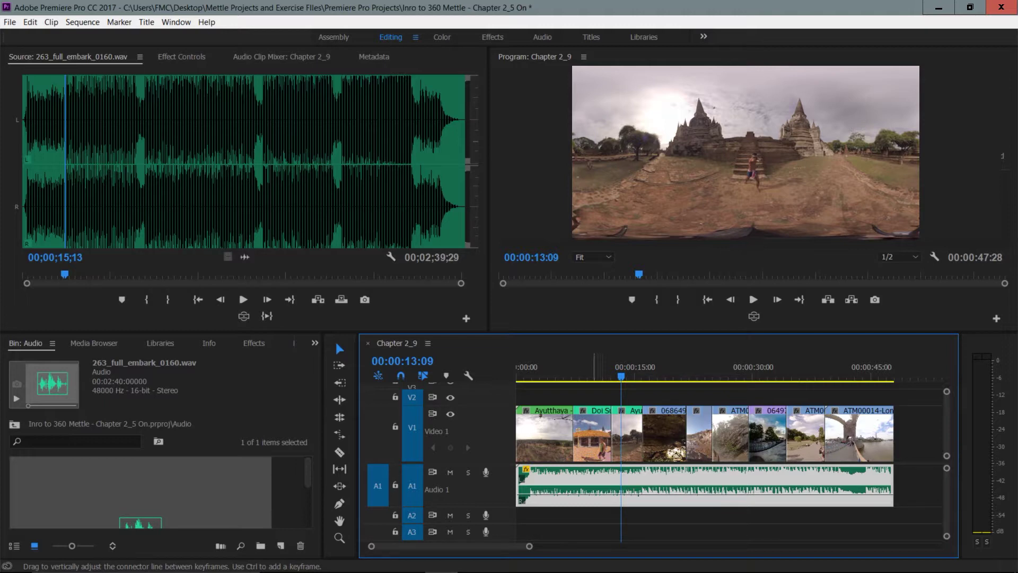
Step: Play the last few seconds of the sequence to check how the music ends
left_click(656, 374)
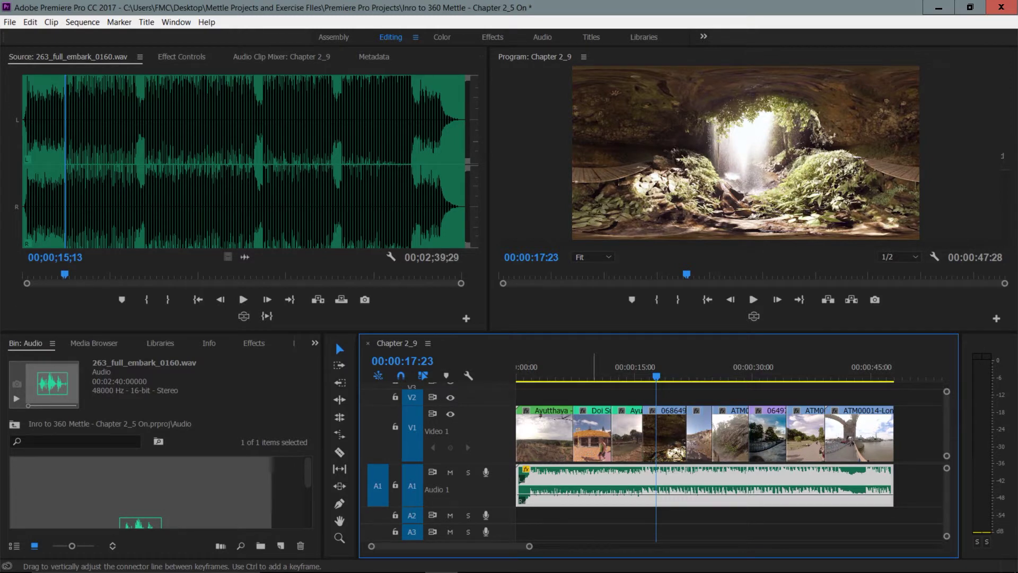
left_click(873, 374)
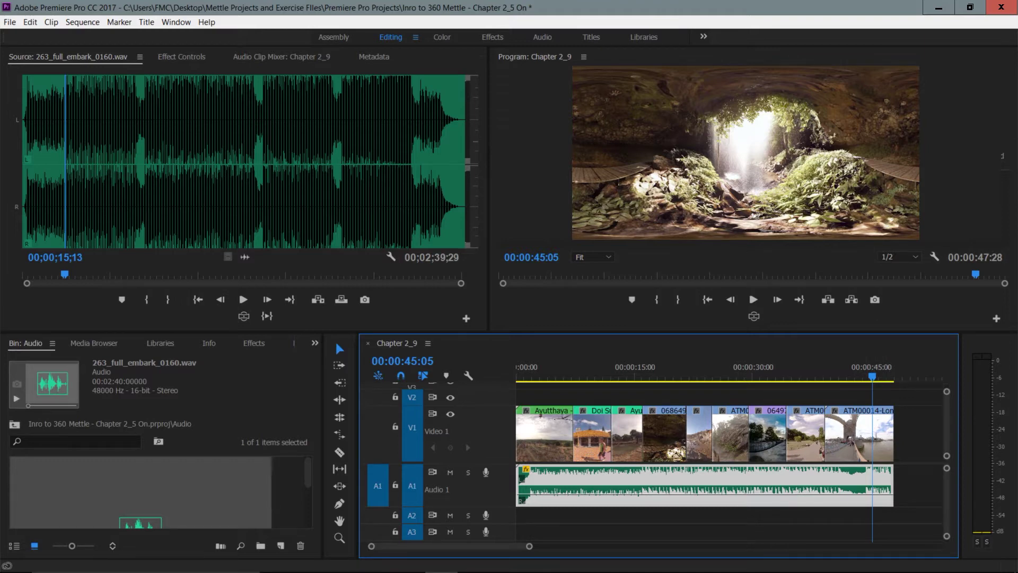
key("space")
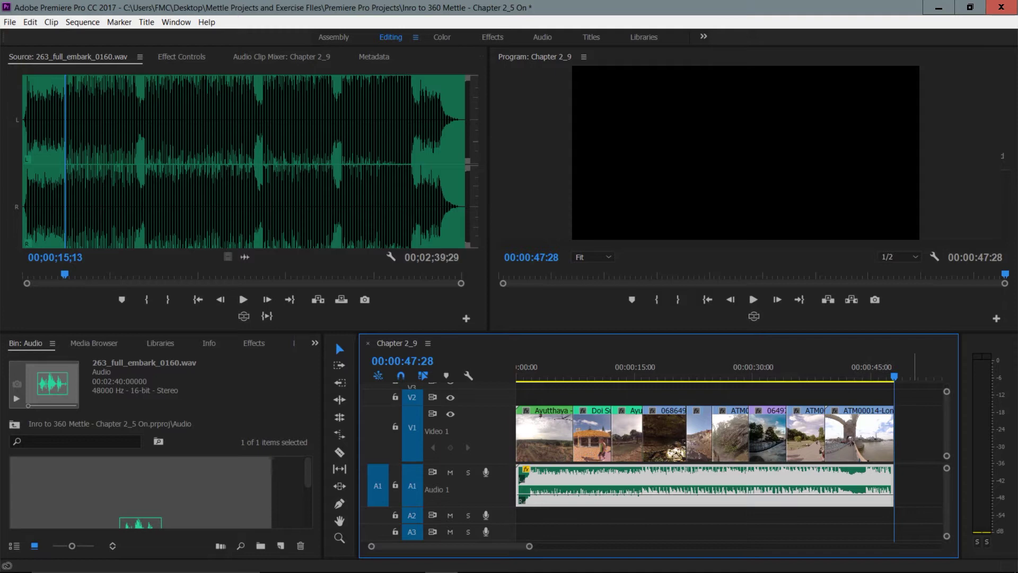
Step: Fade out the music with volume keyframes at about 00:00:42 and 00:00:47, lowering the last one, and play back the ending
left_click(849, 376)
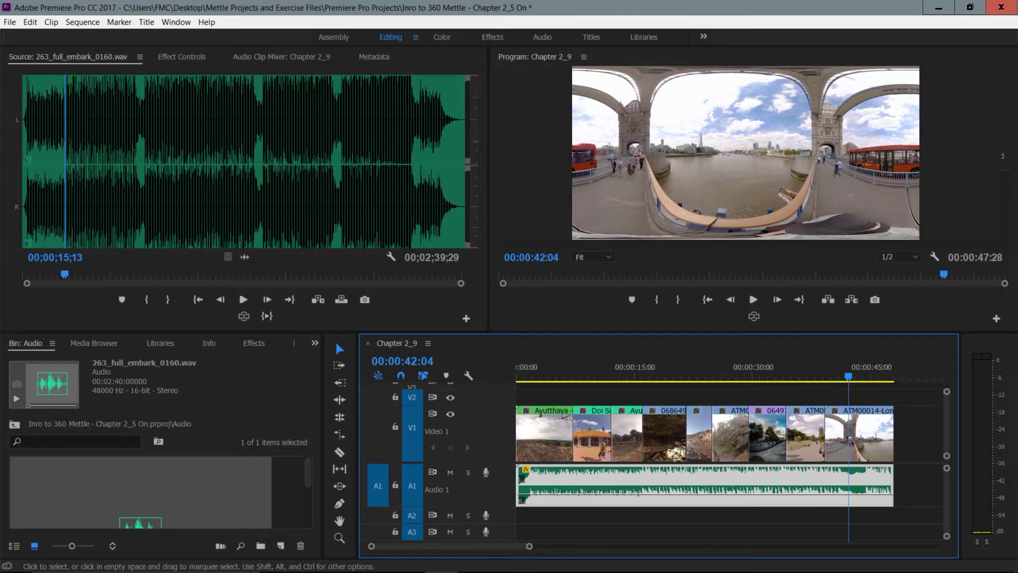
left_click(880, 485)
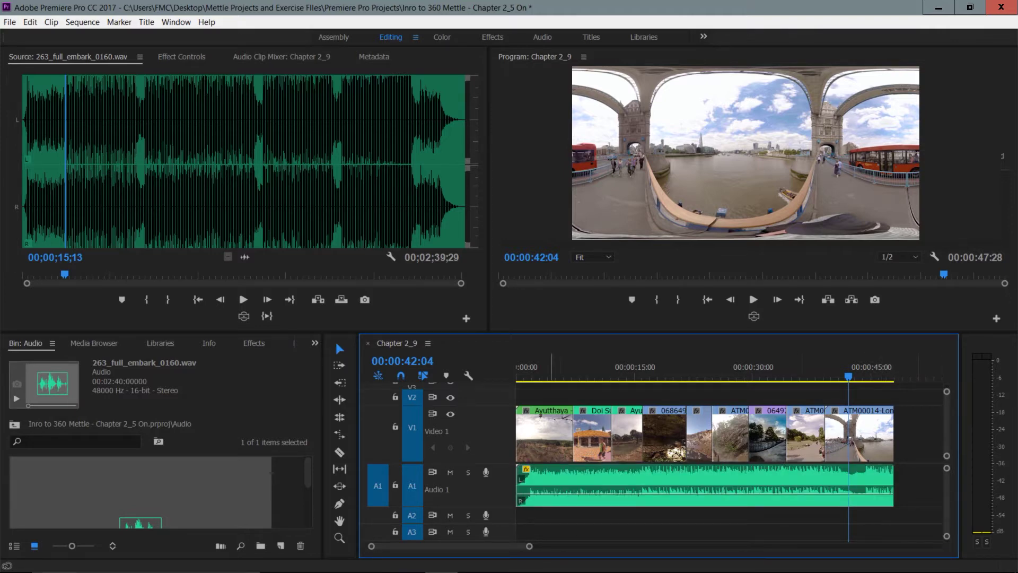
left_click_drag(450, 507, 450, 518)
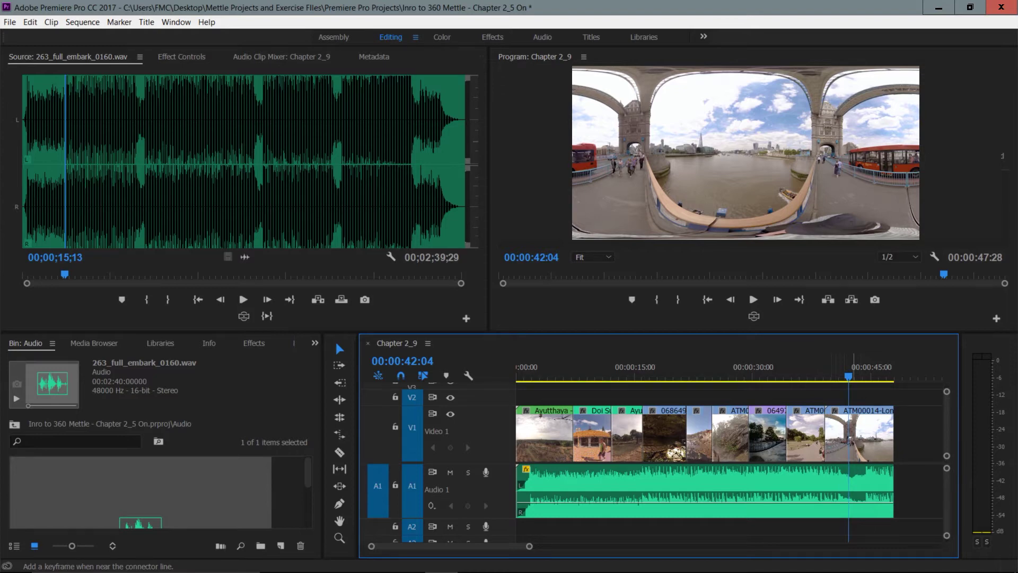
left_click(851, 503, "ctrl")
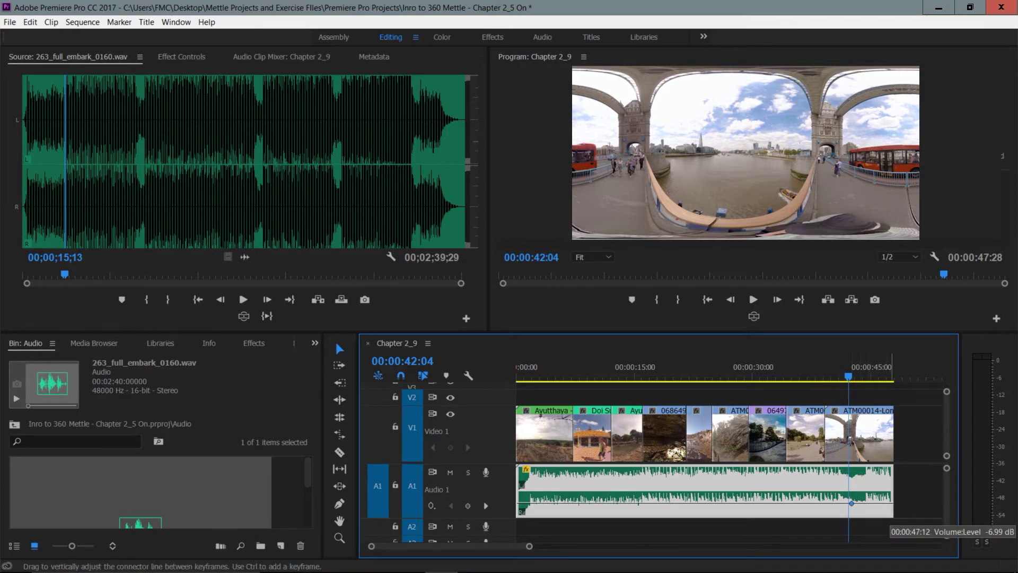
left_click(890, 503, "ctrl")
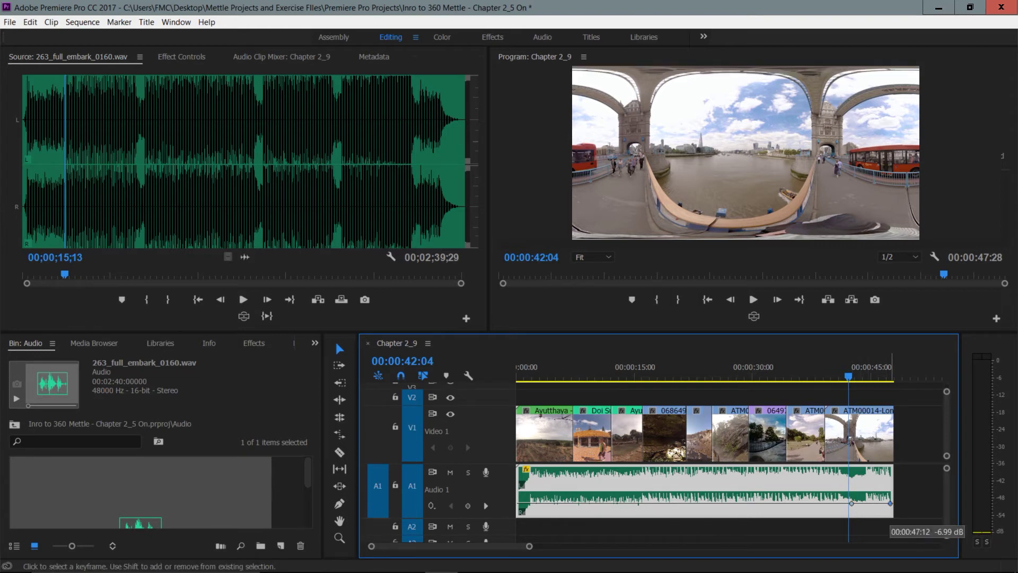
left_click_drag(890, 502, 888, 513)
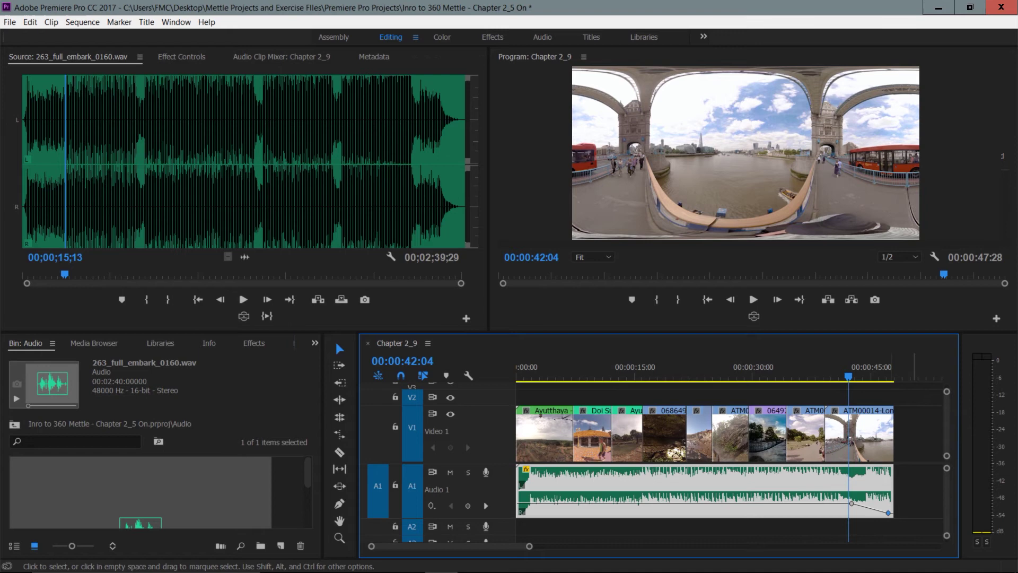
key("space")
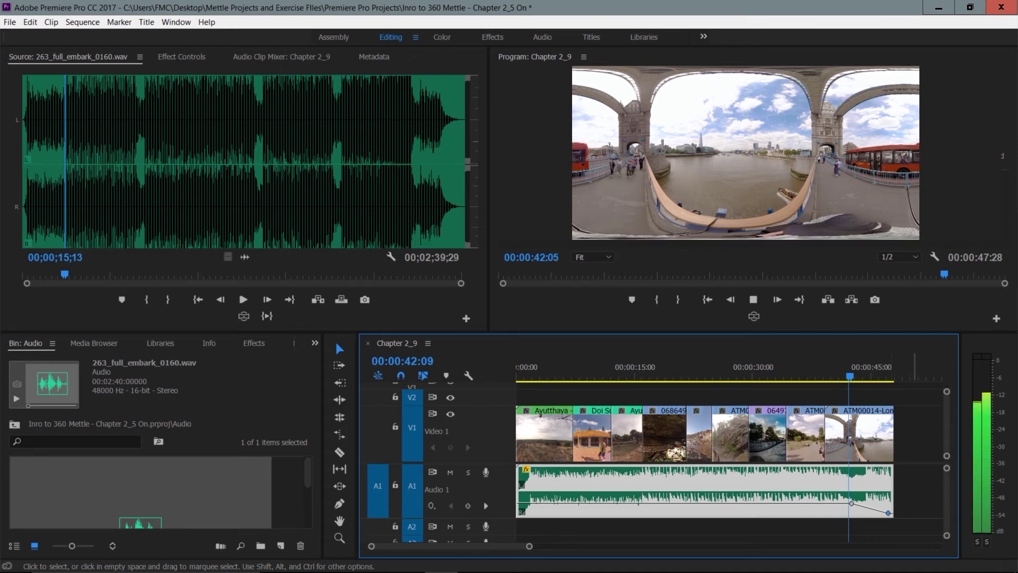